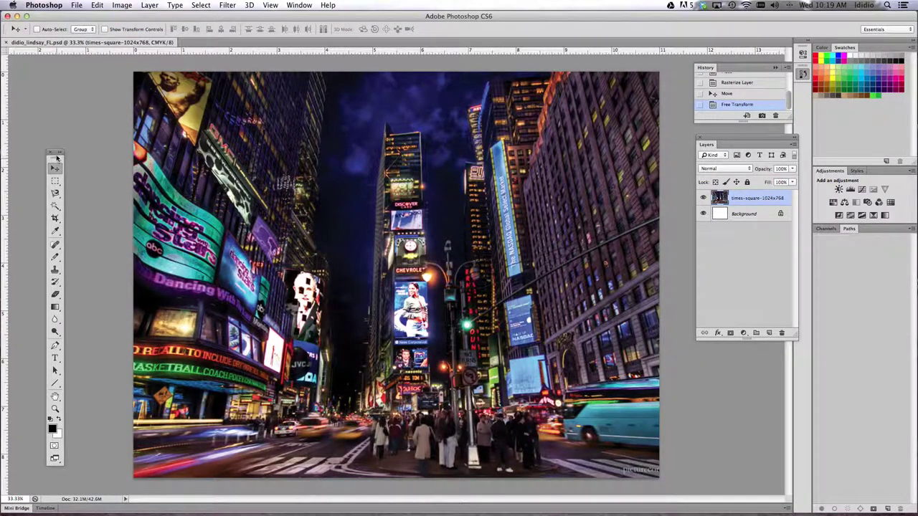
Float the toolbox away from the left window edge beside the Times Square image
drag(57, 157, 90, 82)
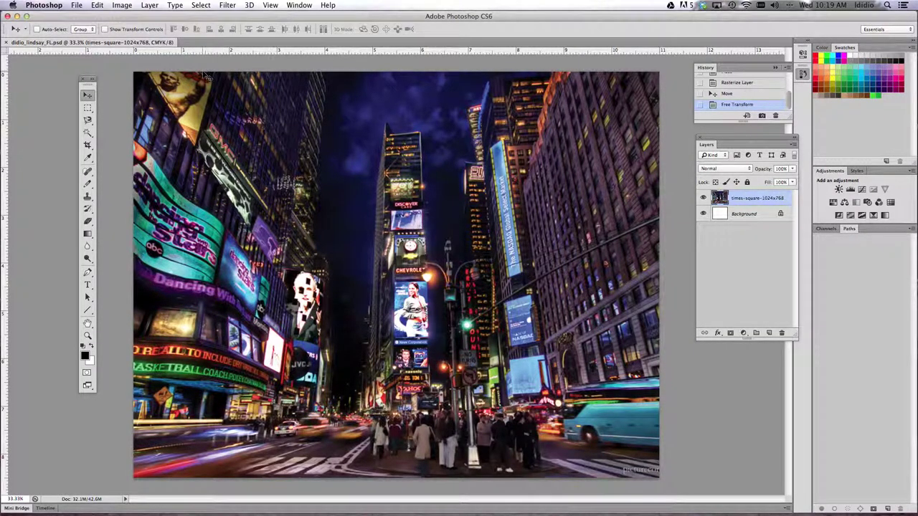
Place Rock-climbing.jpg into the document and commit it as a new layer
click(76, 5)
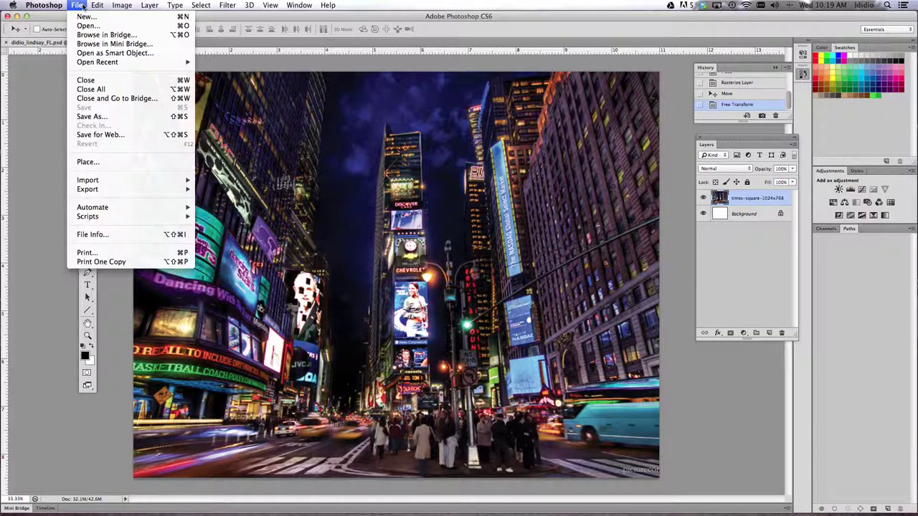
click(124, 162)
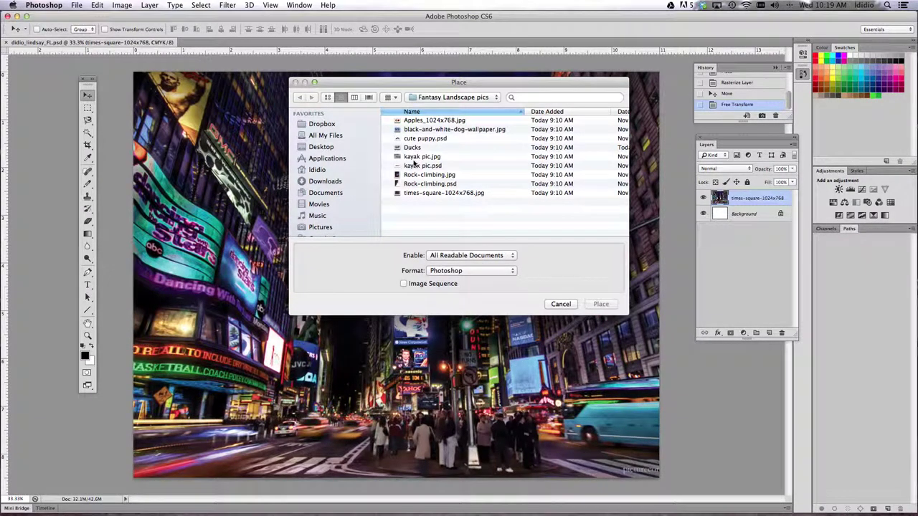
click(414, 177)
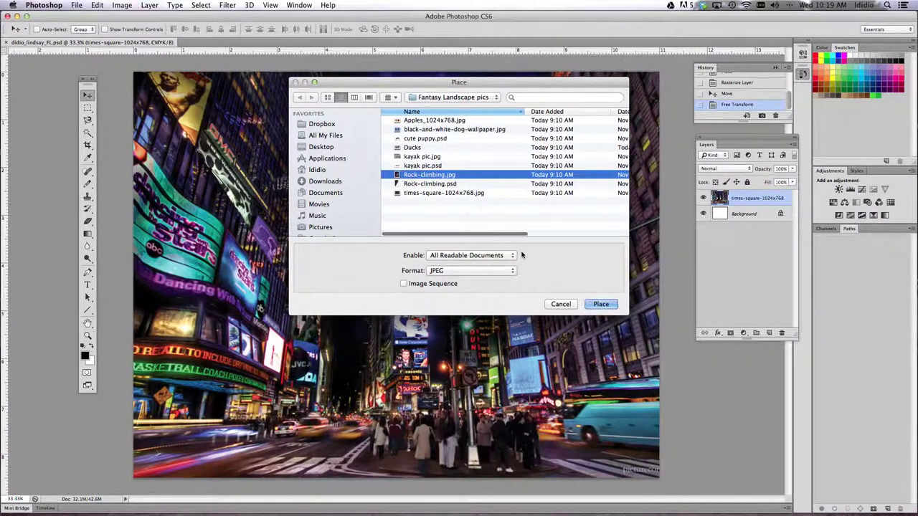
click(600, 304)
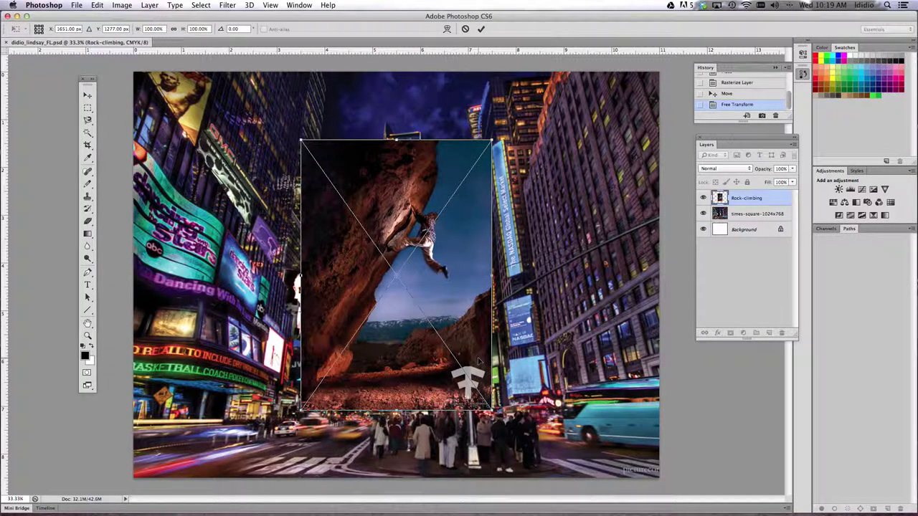
key(Return)
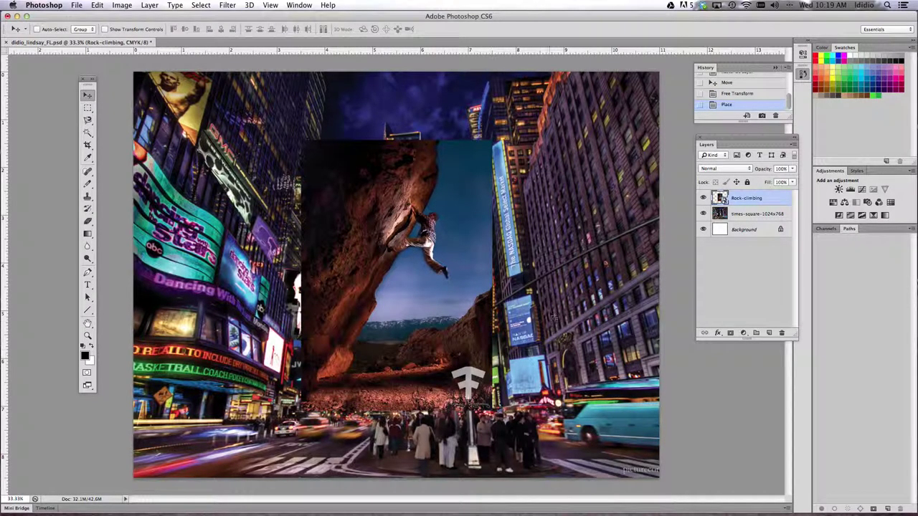
right_click(748, 199)
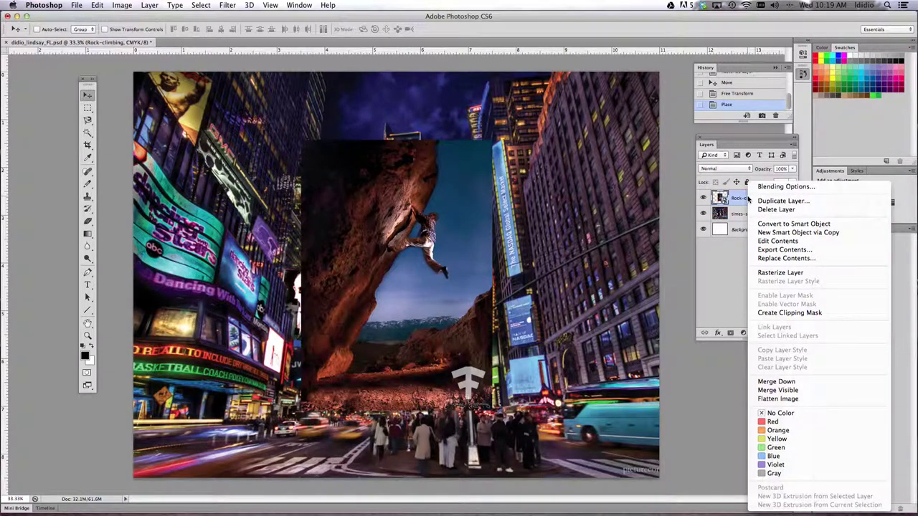
Rasterize the Rock-climbing smart object into an ordinary pixel layer
click(813, 274)
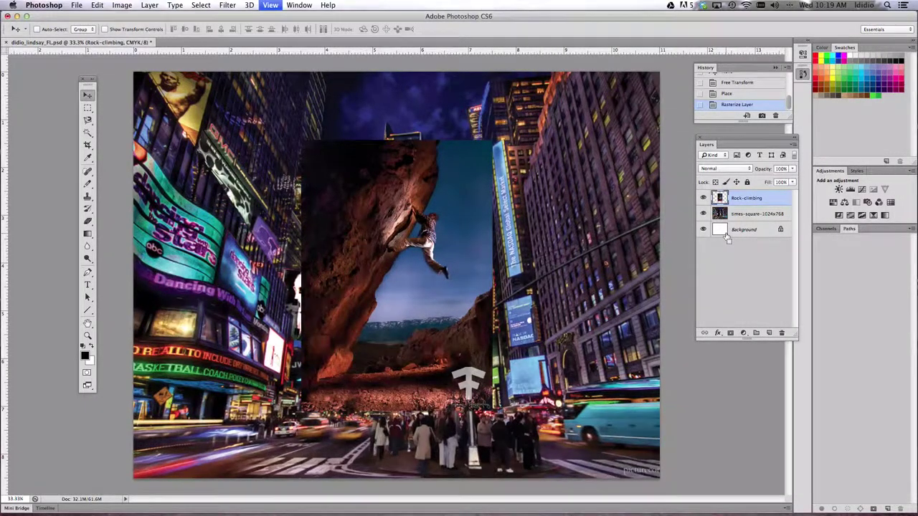
key(super+plus)
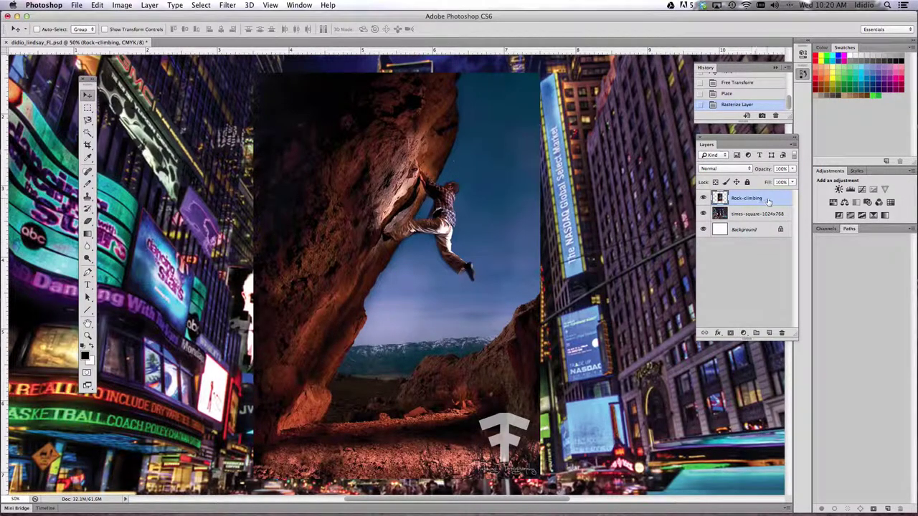
Add a white layer mask to the Rock-climbing layer and target the mask thumbnail
click(731, 334)
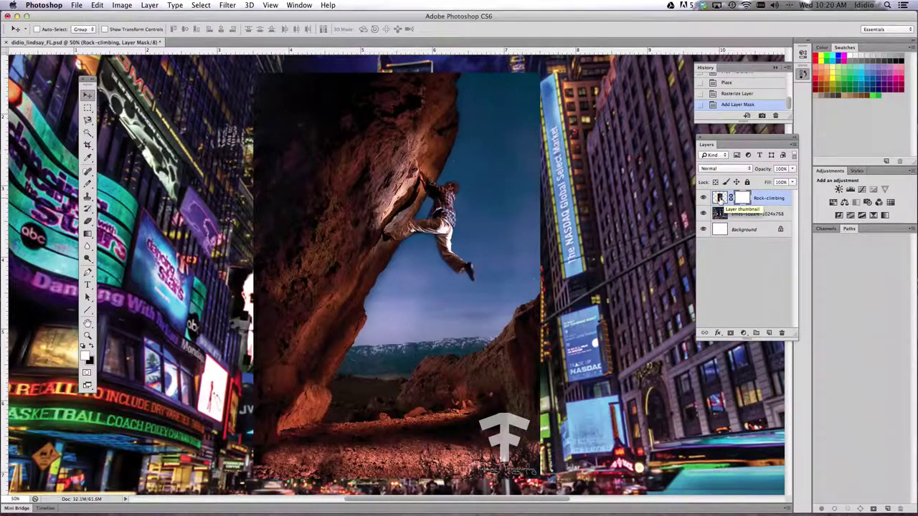
click(720, 198)
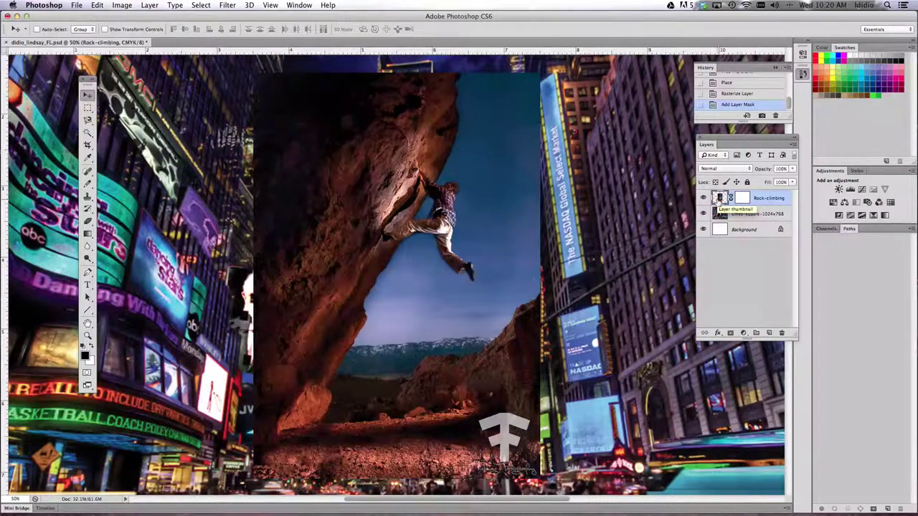
click(742, 200)
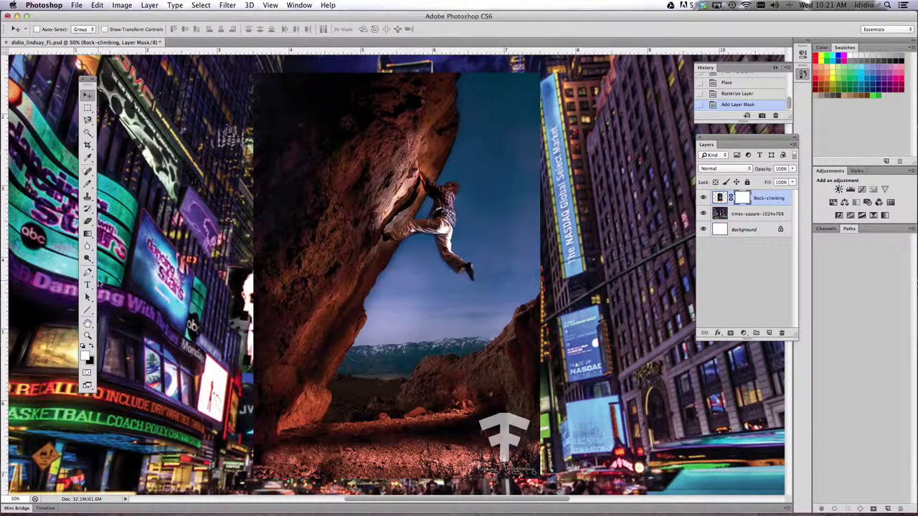
click(86, 233)
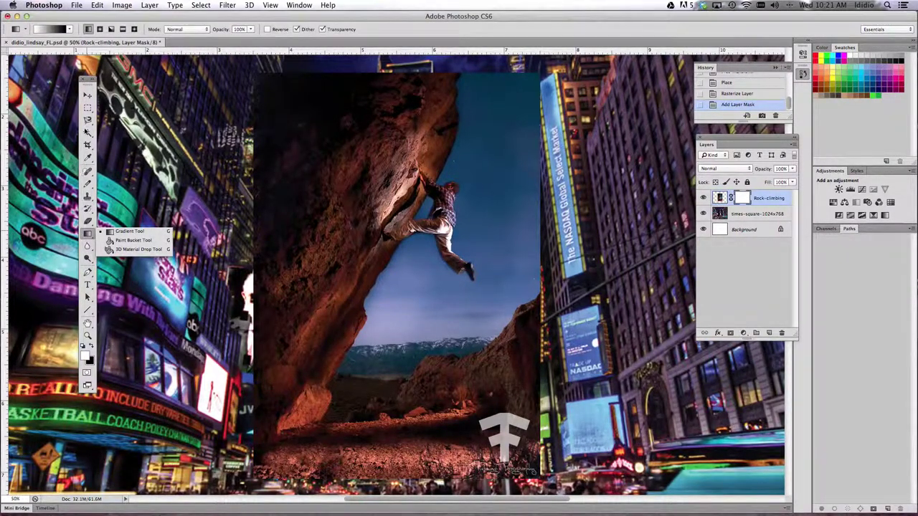
Switch to the regular Brush tool from the painting tools group
click(88, 183)
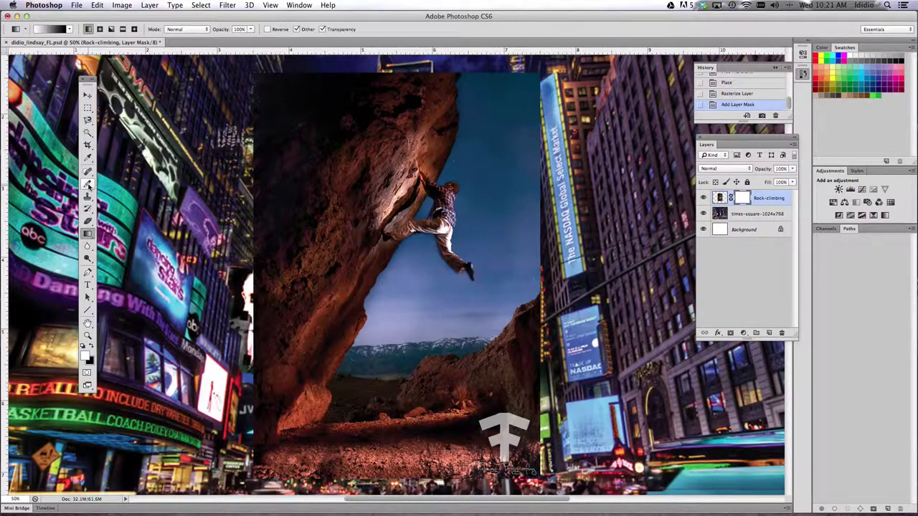
click(89, 184)
drag(88, 184, 111, 185)
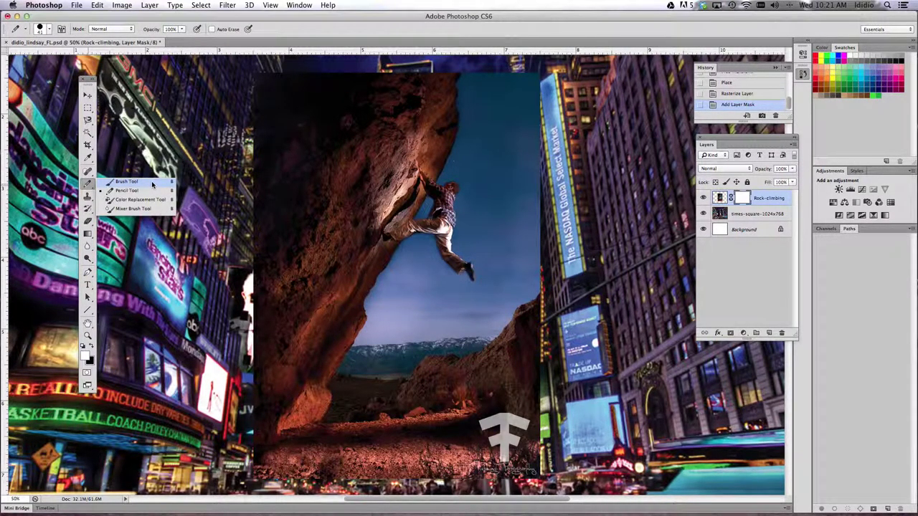
drag(152, 184, 152, 185)
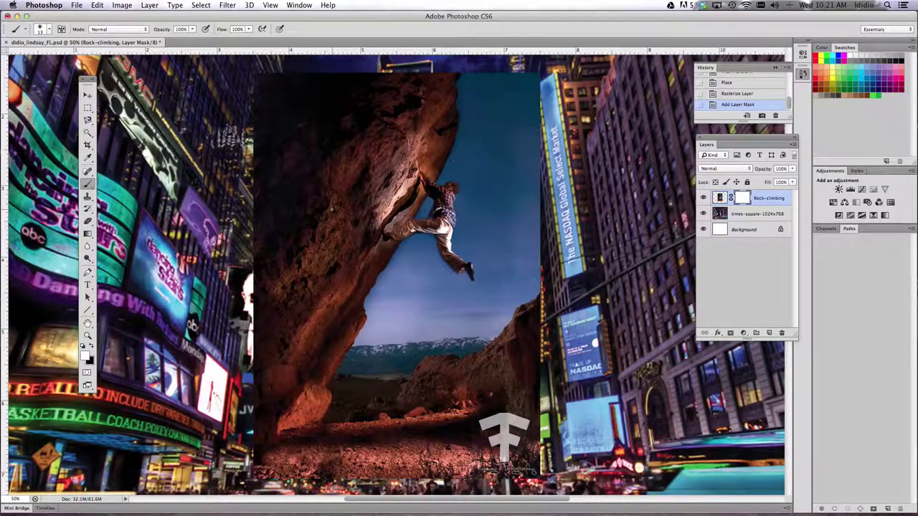
Set the brush to a hard round tip at 100% hardness and 22 px
click(42, 33)
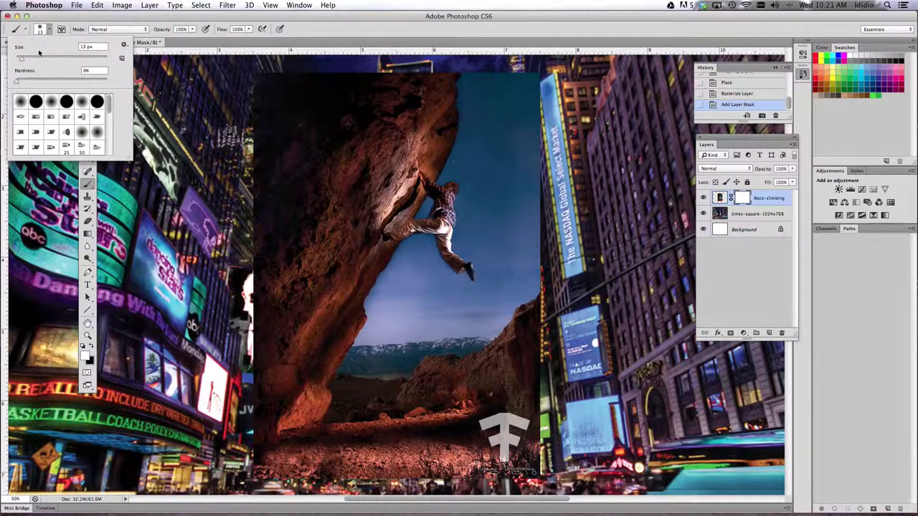
mouse_move(63, 64)
mouse_down()
mouse_move(88, 63)
mouse_move(61, 64)
mouse_up()
click(41, 106)
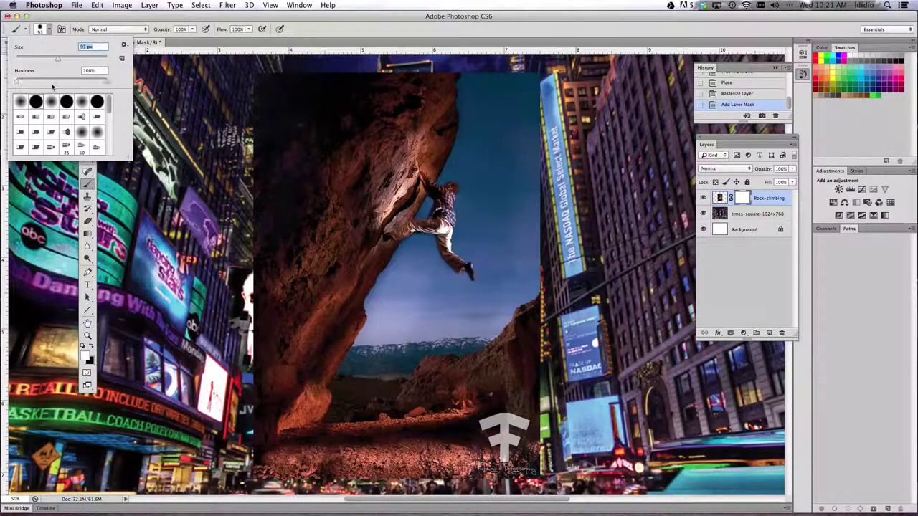
drag(55, 61, 23, 63)
key(Return)
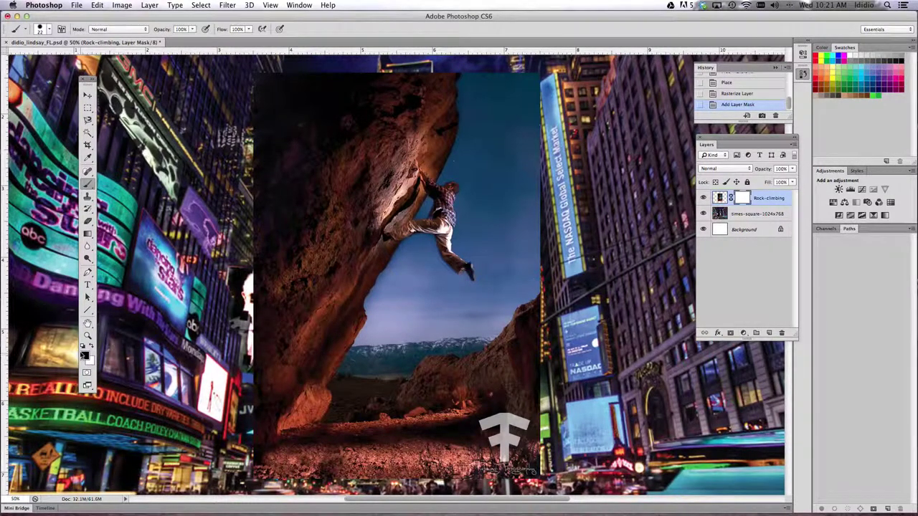
click(93, 347)
Make black the foreground colour, white the background, and start masking below the climber
click(92, 348)
click(93, 347)
click(93, 348)
click(92, 347)
click(93, 348)
click(93, 348)
click(93, 348)
click(93, 348)
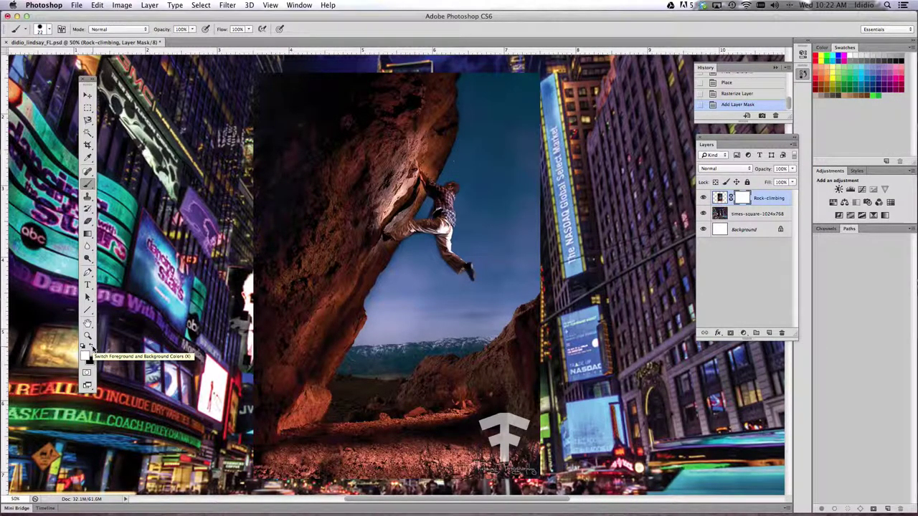
click(93, 347)
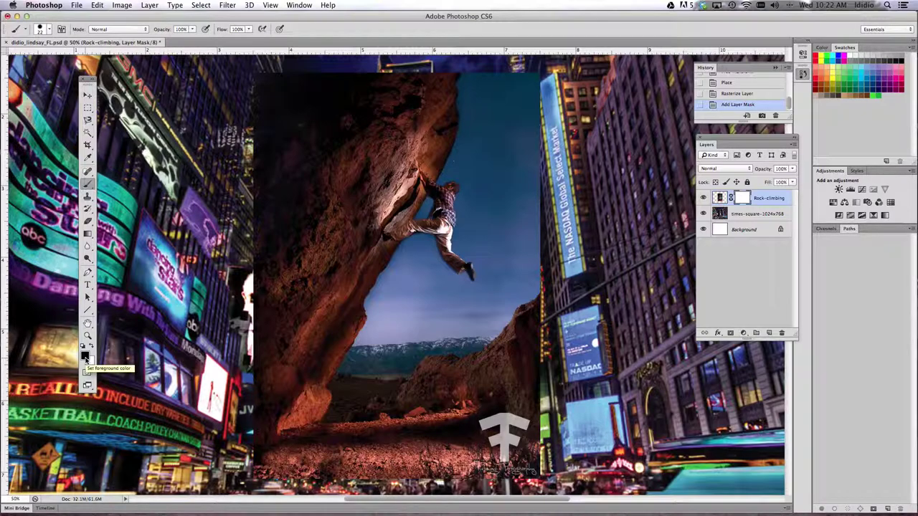
click(91, 348)
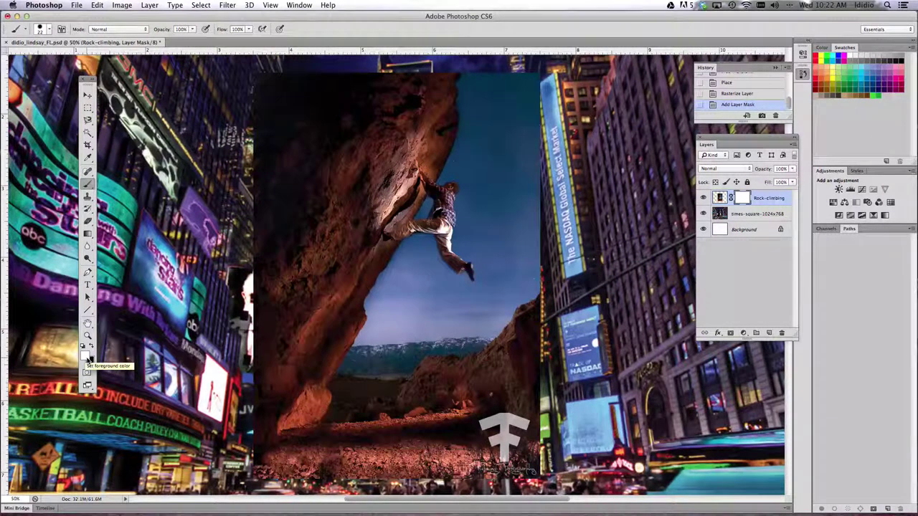
click(92, 348)
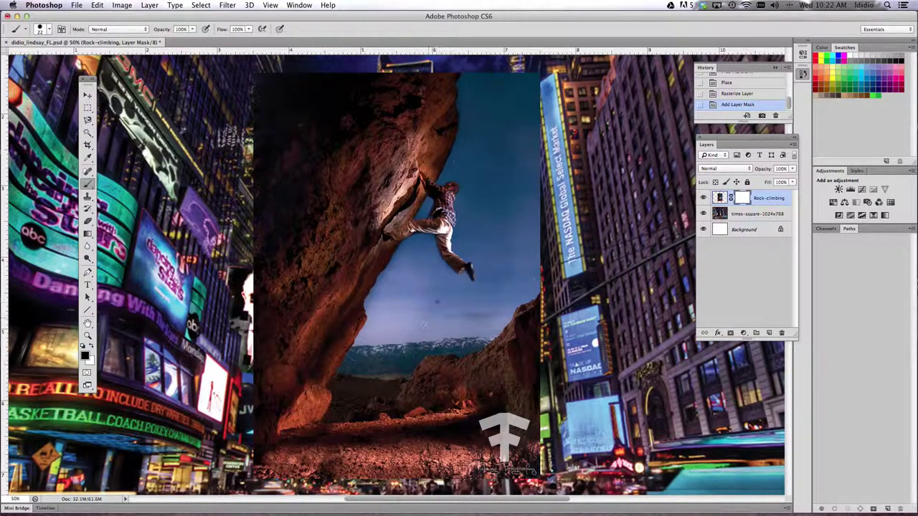
mouse_move(425, 324)
mouse_down()
mouse_move(374, 367)
mouse_move(441, 284)
mouse_move(409, 296)
mouse_move(445, 299)
mouse_move(455, 288)
mouse_move(463, 299)
mouse_move(376, 284)
mouse_move(430, 281)
mouse_move(384, 281)
mouse_move(416, 286)
mouse_move(434, 275)
mouse_move(380, 299)
mouse_move(474, 219)
mouse_move(501, 223)
mouse_up()
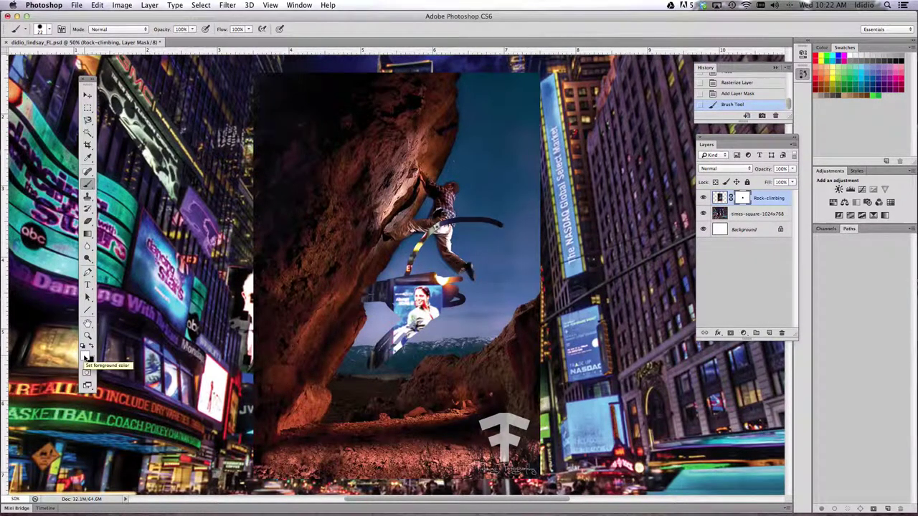
Paint white on the mask to restore the climber where the stray stroke crossed his leg
key(x)
mouse_move(504, 229)
mouse_down()
mouse_move(472, 222)
mouse_move(433, 234)
mouse_move(478, 221)
mouse_up()
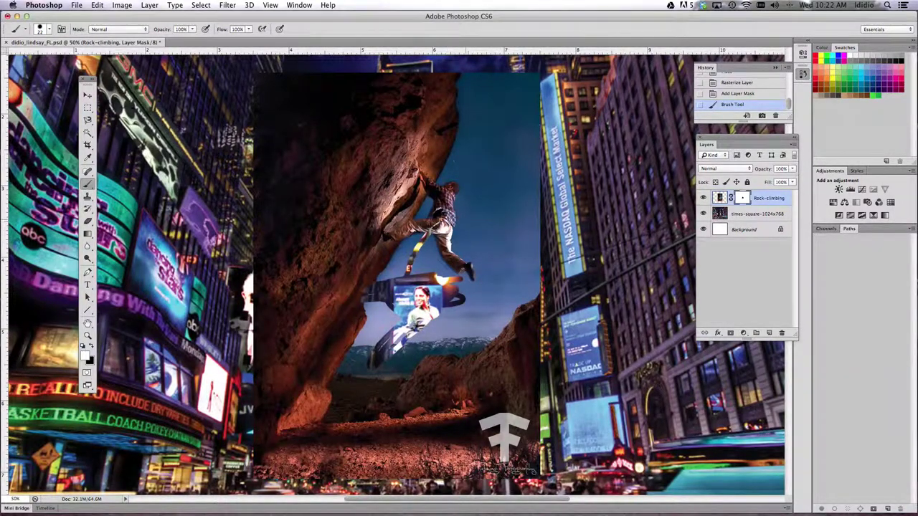
mouse_move(421, 254)
mouse_down()
mouse_move(428, 236)
mouse_move(409, 279)
mouse_move(427, 275)
mouse_move(427, 249)
mouse_up()
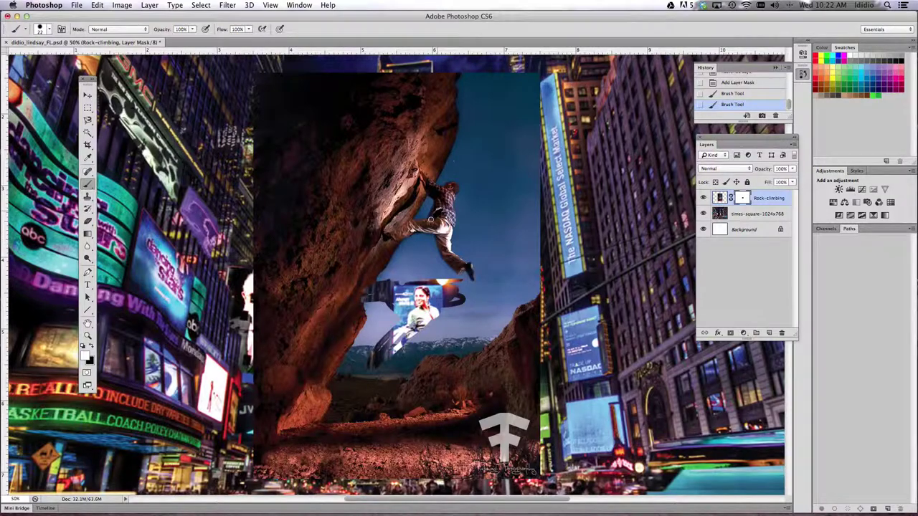
click(432, 219)
key(super+equal)
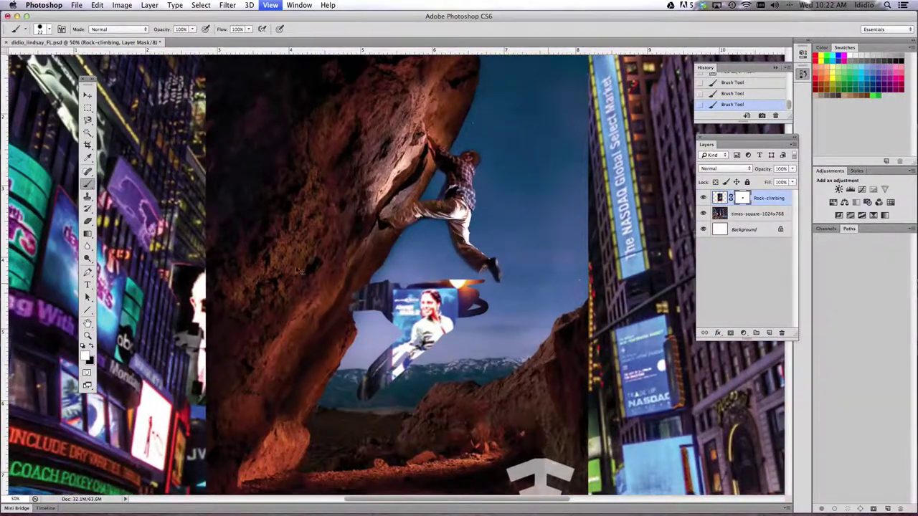
At 100%, restore the banner edge in white, then mask in black along the rock edge and leg
key(super+equal)
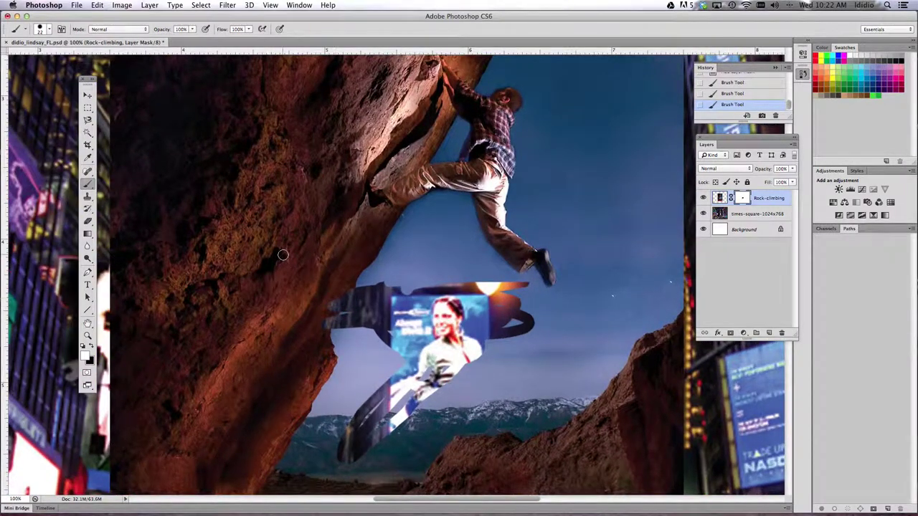
mouse_move(313, 341)
mouse_down()
mouse_move(349, 283)
mouse_move(329, 333)
mouse_move(358, 278)
mouse_up()
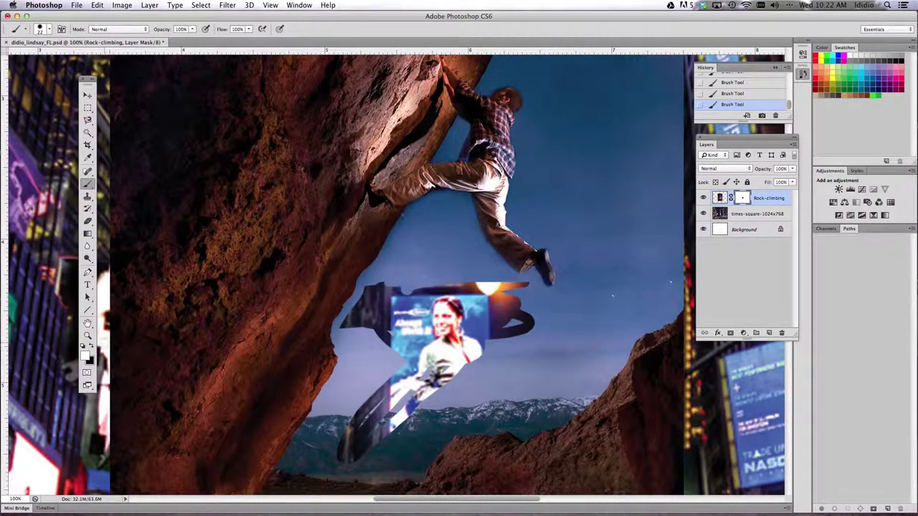
click(91, 347)
mouse_move(347, 307)
mouse_down()
mouse_move(383, 261)
mouse_move(366, 286)
mouse_move(388, 257)
mouse_up()
drag(407, 215, 377, 265)
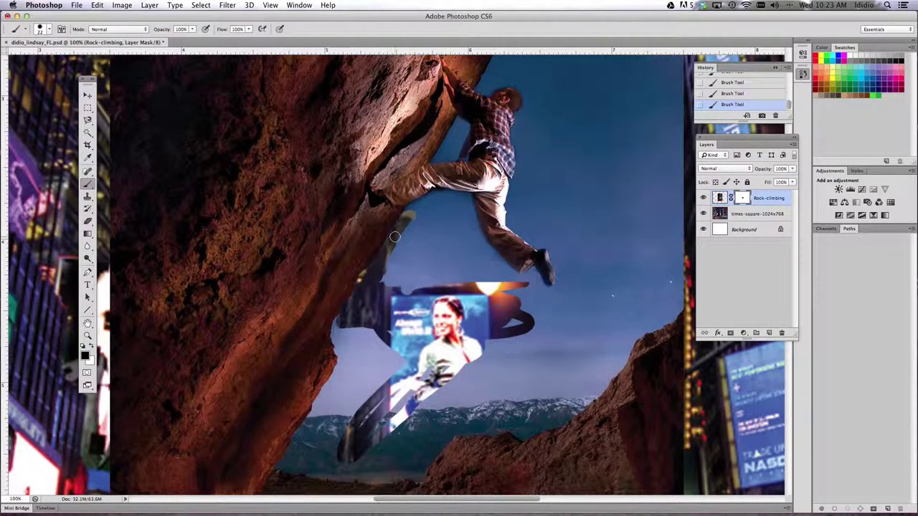
drag(447, 192, 405, 220)
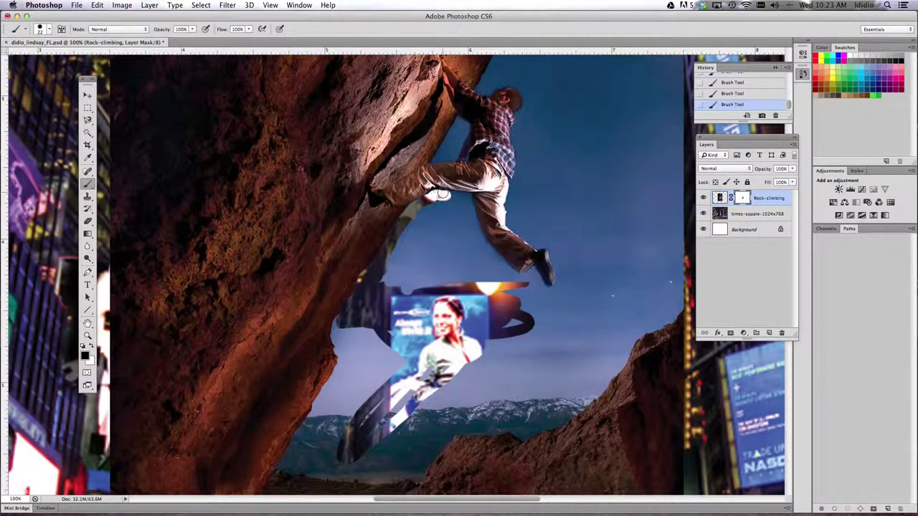
mouse_move(442, 194)
mouse_down()
mouse_move(465, 198)
mouse_move(472, 229)
mouse_move(426, 205)
mouse_move(416, 218)
mouse_move(459, 211)
mouse_move(431, 218)
mouse_move(458, 222)
mouse_move(405, 241)
mouse_move(463, 239)
mouse_move(402, 244)
mouse_up()
mouse_move(463, 223)
mouse_down()
mouse_move(483, 243)
mouse_move(468, 199)
mouse_move(514, 277)
mouse_move(496, 266)
mouse_move(483, 246)
mouse_move(511, 273)
mouse_move(479, 234)
mouse_move(515, 276)
mouse_move(534, 271)
mouse_move(543, 294)
mouse_move(517, 288)
mouse_move(498, 295)
mouse_move(526, 293)
mouse_move(499, 305)
mouse_move(462, 227)
mouse_move(490, 291)
mouse_move(440, 231)
mouse_move(465, 291)
mouse_move(434, 257)
mouse_move(403, 254)
mouse_move(421, 262)
mouse_move(420, 253)
mouse_move(439, 271)
mouse_move(416, 278)
mouse_move(403, 251)
mouse_up()
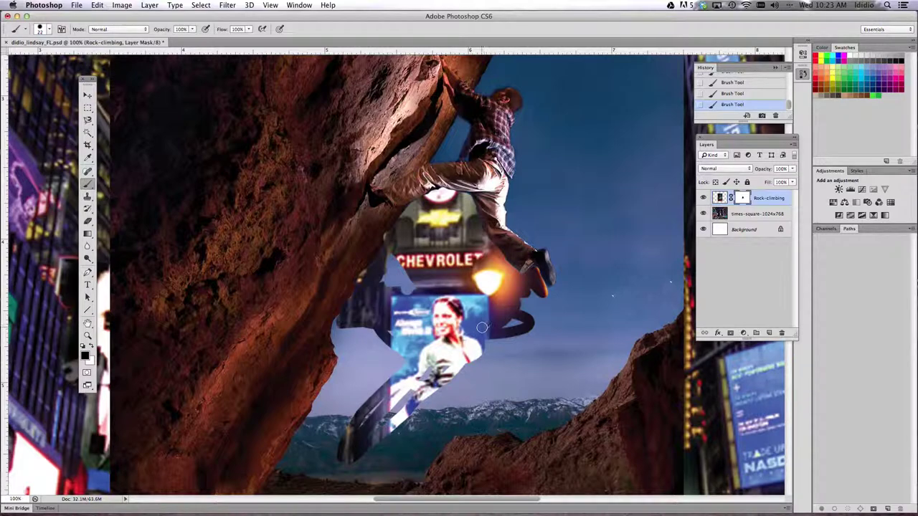